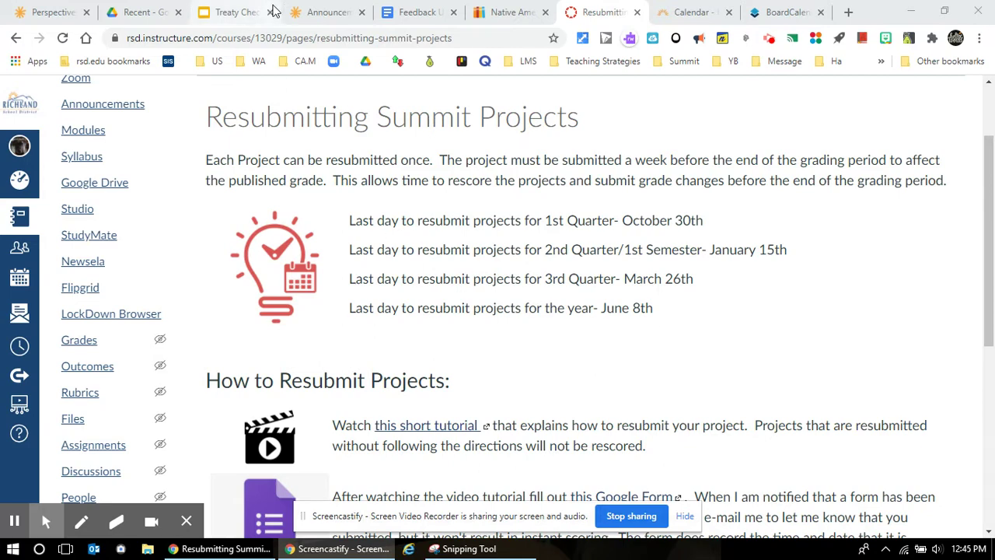
Step: Switch to Summit Learning and open the US History project All Men Created Equal from the year view
{"action": "left_click", "coordinate": [316, 15]}
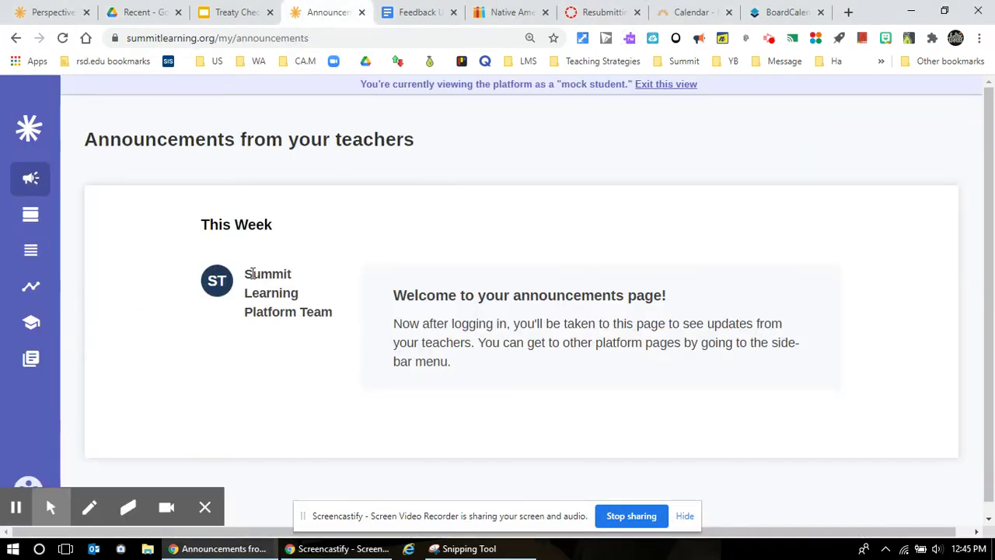
{"action": "left_click", "coordinate": [35, 253]}
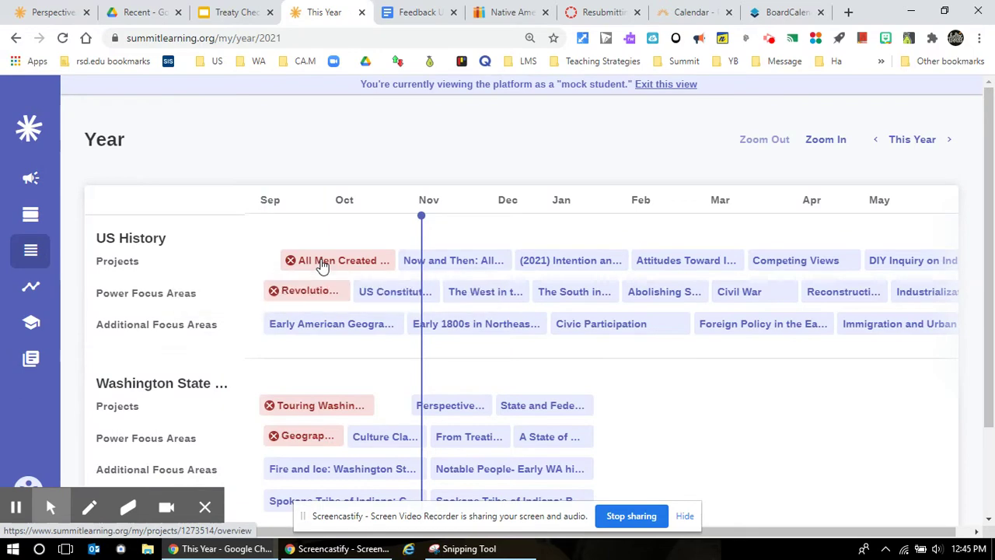
{"action": "left_click", "coordinate": [322, 263]}
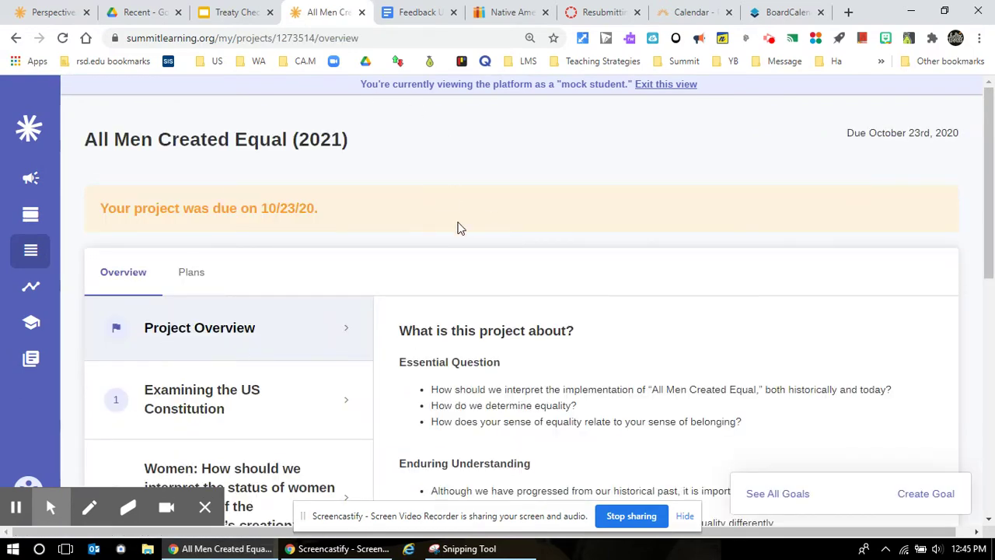
Step: Open the project's final product document, Argumentative Essay (due Oct 23)
{"action": "scroll", "coordinate": [458, 227], "scroll_direction": "down", "scroll_amount": 7}
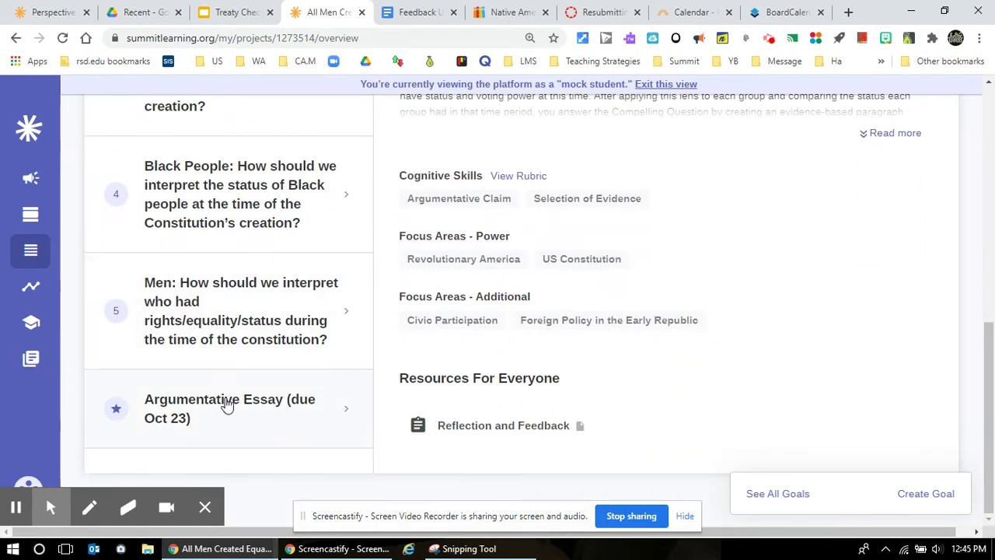
{"action": "left_click", "coordinate": [225, 402]}
{"action": "scroll", "coordinate": [673, 231], "scroll_direction": "up", "scroll_amount": 7}
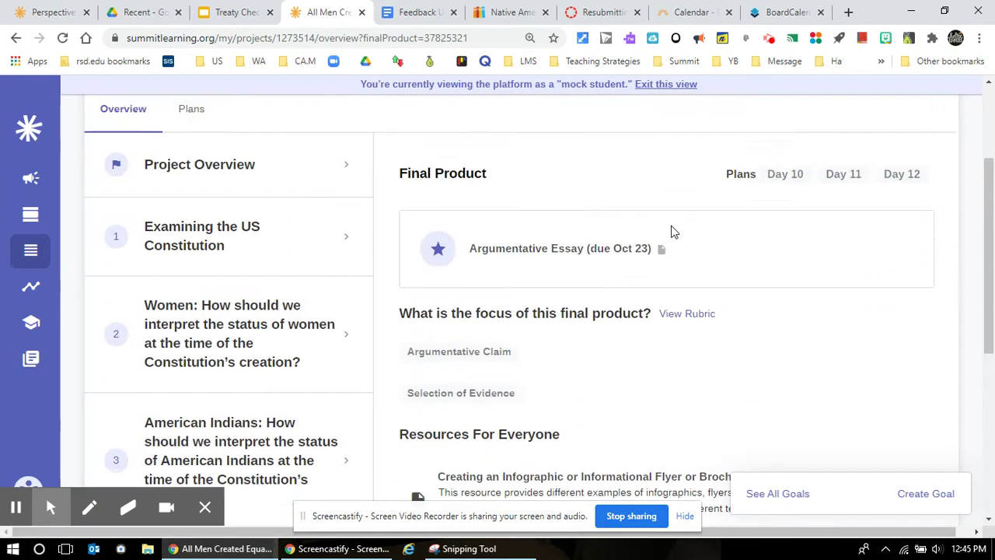
{"action": "left_click", "coordinate": [522, 367]}
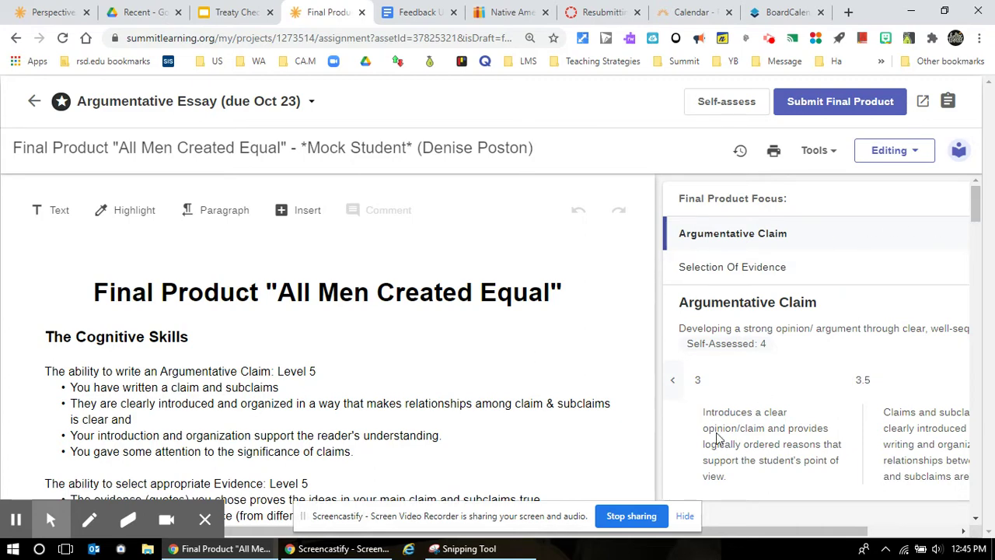
Step: Examine the Argumentative Claim rubric beside the essay, advancing through the score levels up to 6
{"action": "left_click", "coordinate": [804, 532]}
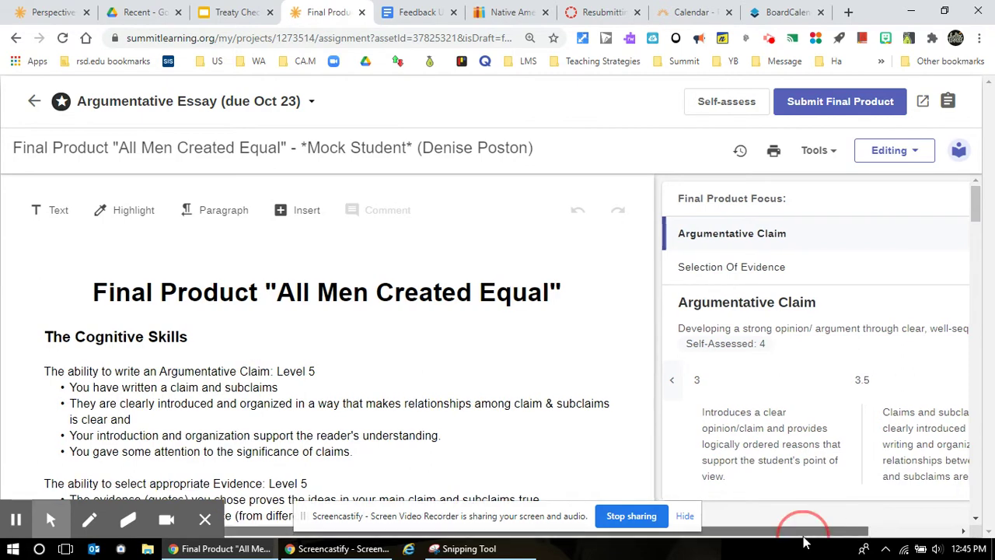
{"action": "left_click_drag", "start_coordinate": [805, 540], "coordinate": [870, 535]}
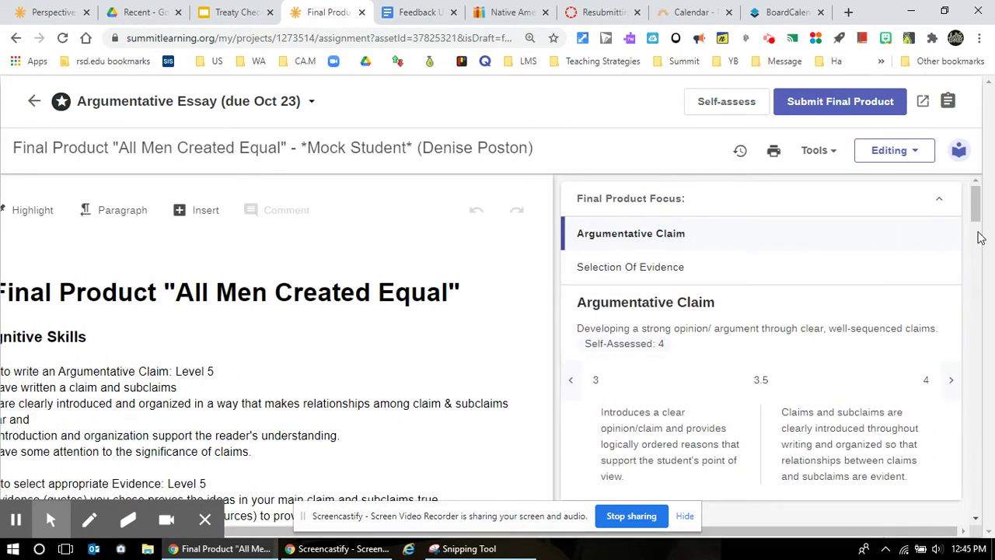
{"action": "scroll", "coordinate": [973, 209], "scroll_direction": "down", "scroll_amount": 2}
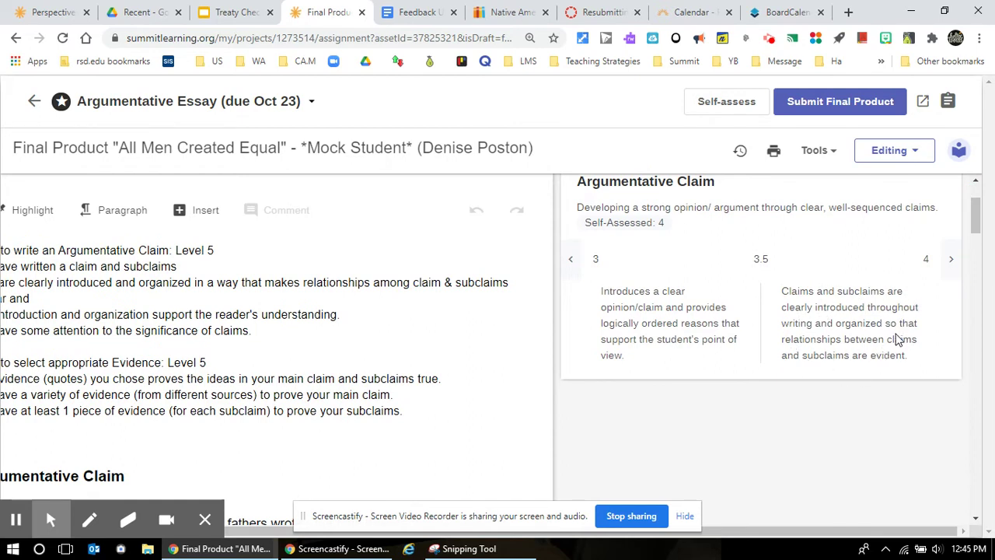
{"action": "left_click", "coordinate": [953, 266]}
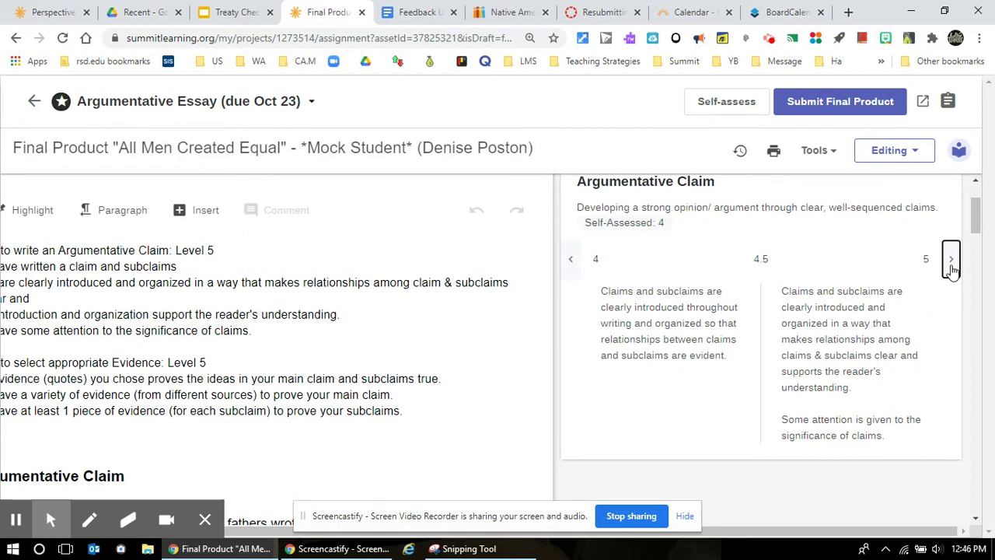
{"action": "left_click", "coordinate": [951, 267]}
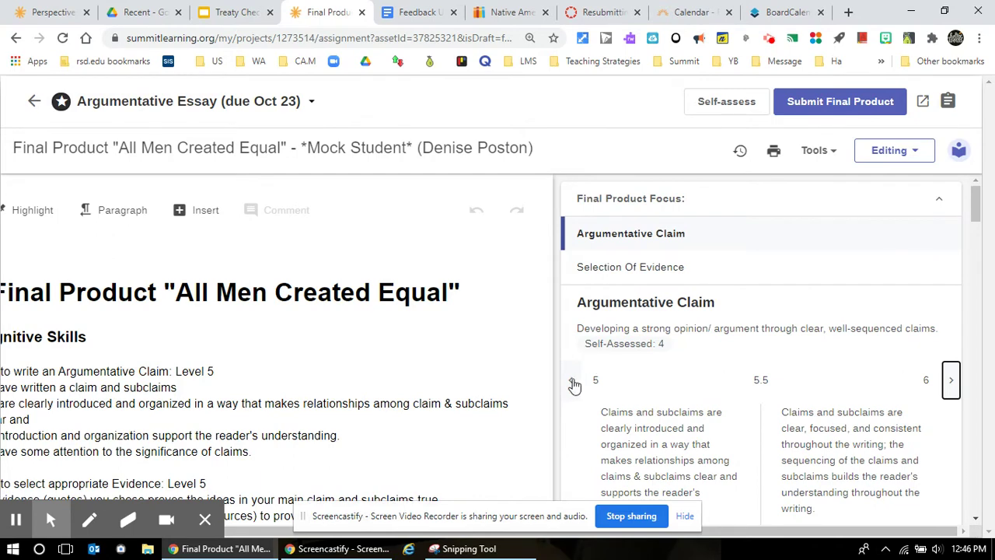
Step: Page the Argumentative Claim rubric back to level 0, then return to levels 3 to 4
{"action": "left_click", "coordinate": [572, 381]}
{"action": "left_click", "coordinate": [573, 381]}
{"action": "left_click", "coordinate": [572, 381]}
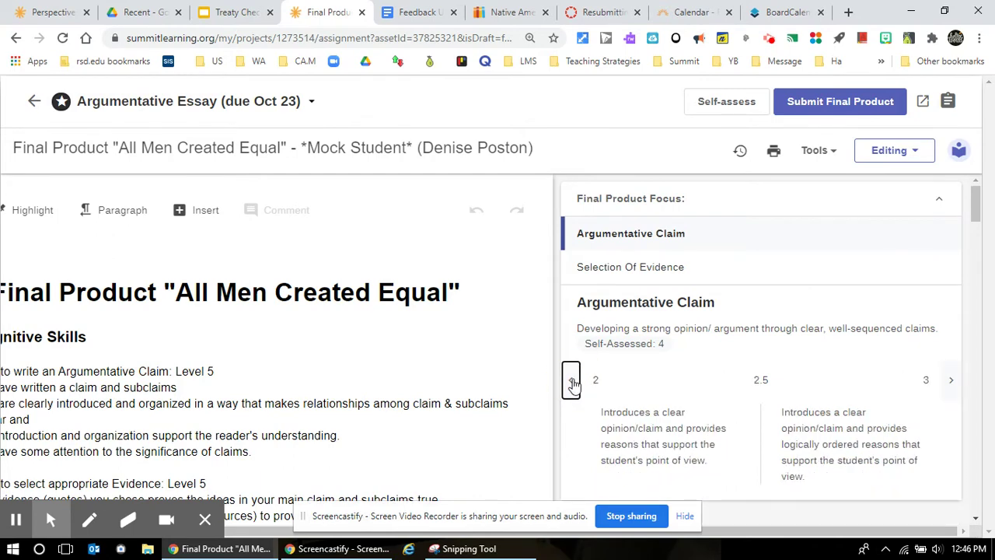
{"action": "left_click", "coordinate": [572, 381]}
{"action": "left_click", "coordinate": [572, 381]}
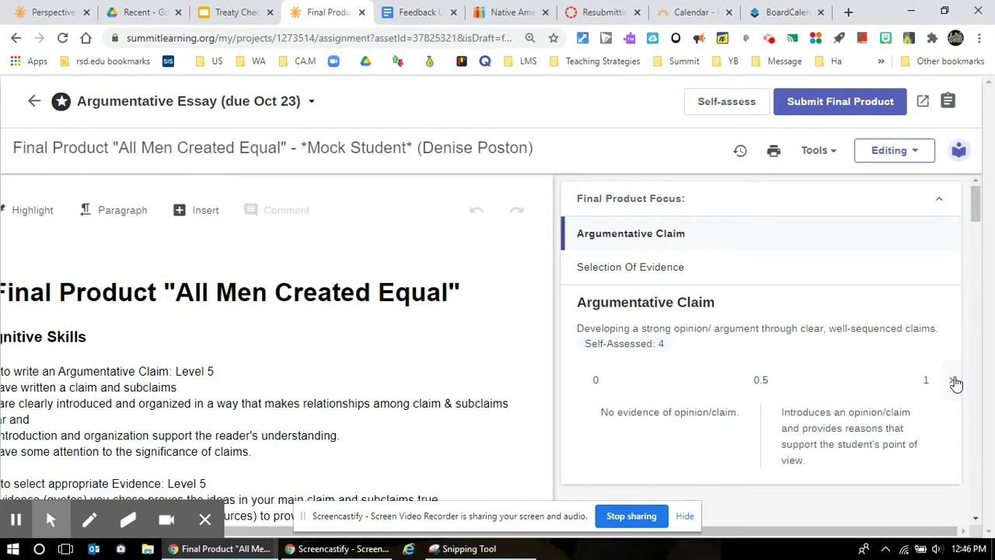
{"action": "left_click", "coordinate": [953, 381]}
{"action": "left_click", "coordinate": [953, 381]}
{"action": "left_click", "coordinate": [953, 381]}
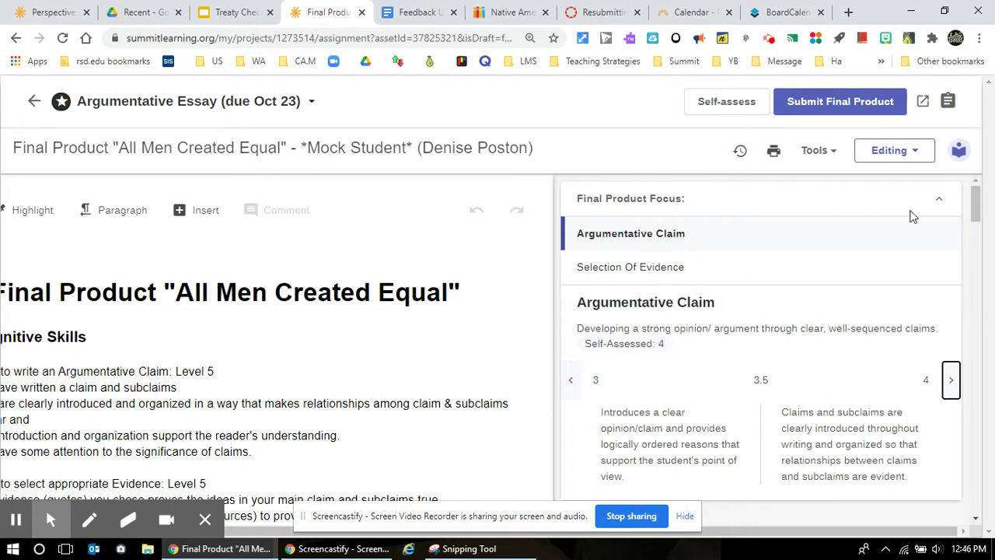
Step: Look through the essay document from the cognitive skills requirements to the Paragraph 3 table
{"action": "left_click_drag", "start_coordinate": [746, 532], "coordinate": [661, 531]}
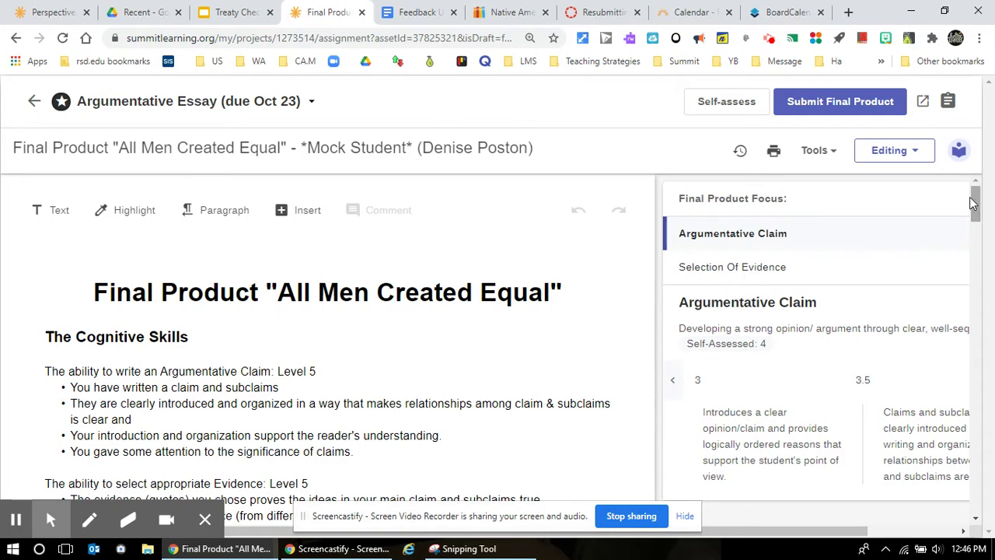
{"action": "left_click_drag", "start_coordinate": [971, 200], "coordinate": [978, 217]}
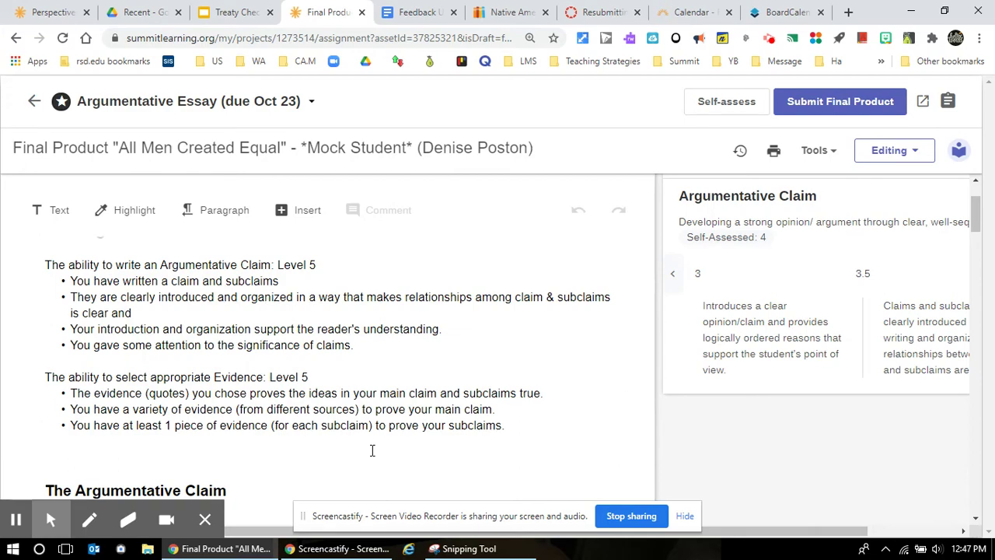
{"action": "scroll", "coordinate": [313, 423], "scroll_direction": "down", "scroll_amount": 15}
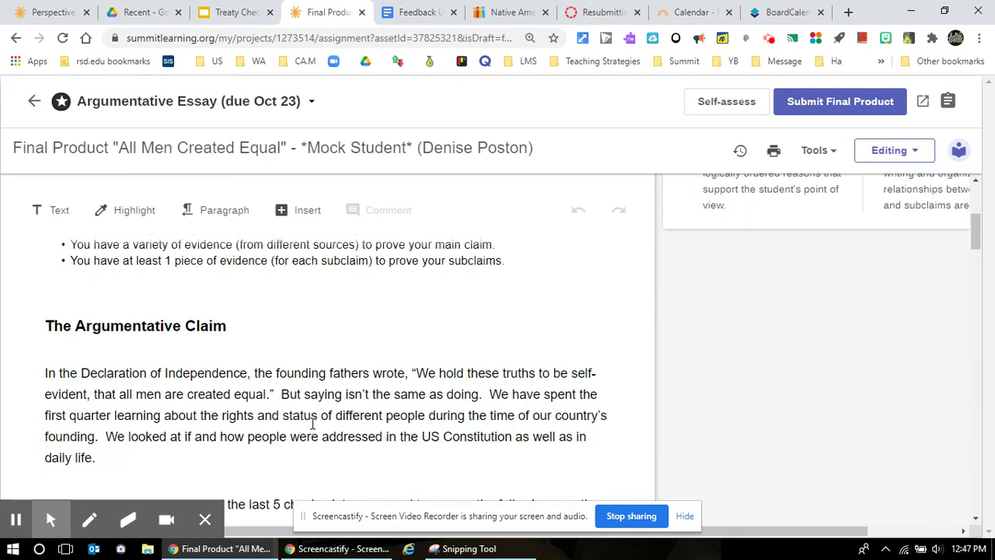
{"action": "scroll", "coordinate": [312, 423], "scroll_direction": "down", "scroll_amount": 2}
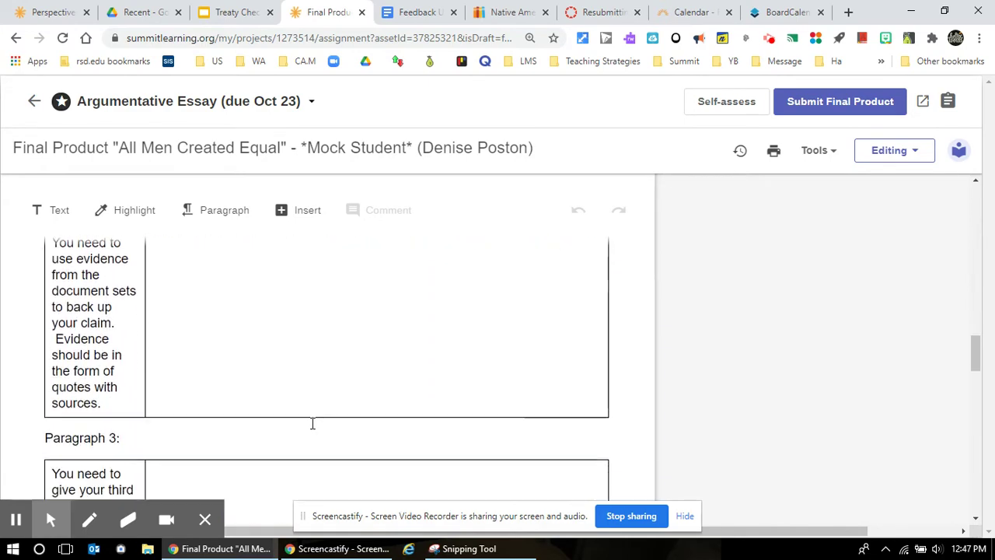
{"action": "scroll", "coordinate": [312, 423], "scroll_direction": "down", "scroll_amount": 3}
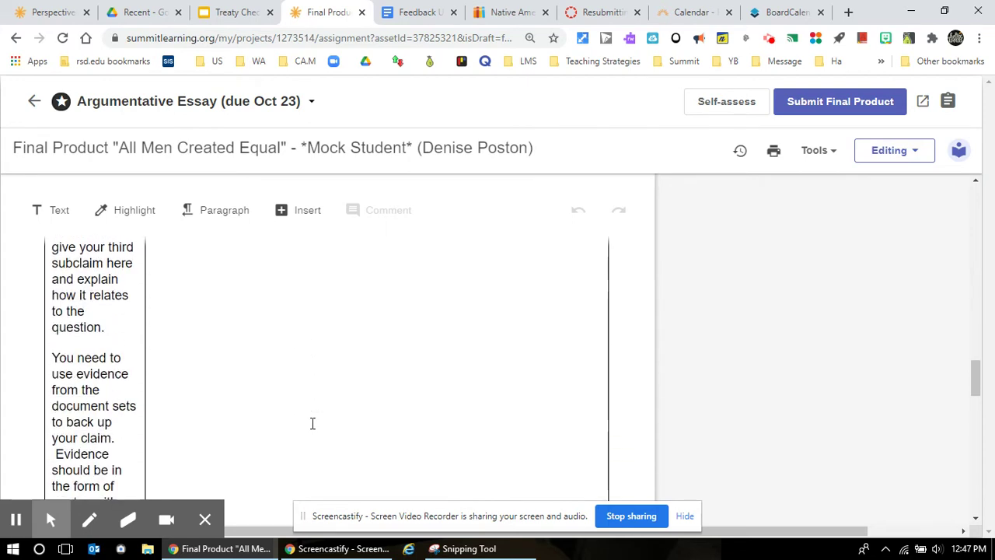
{"action": "scroll", "coordinate": [313, 423], "scroll_direction": "up", "scroll_amount": 2}
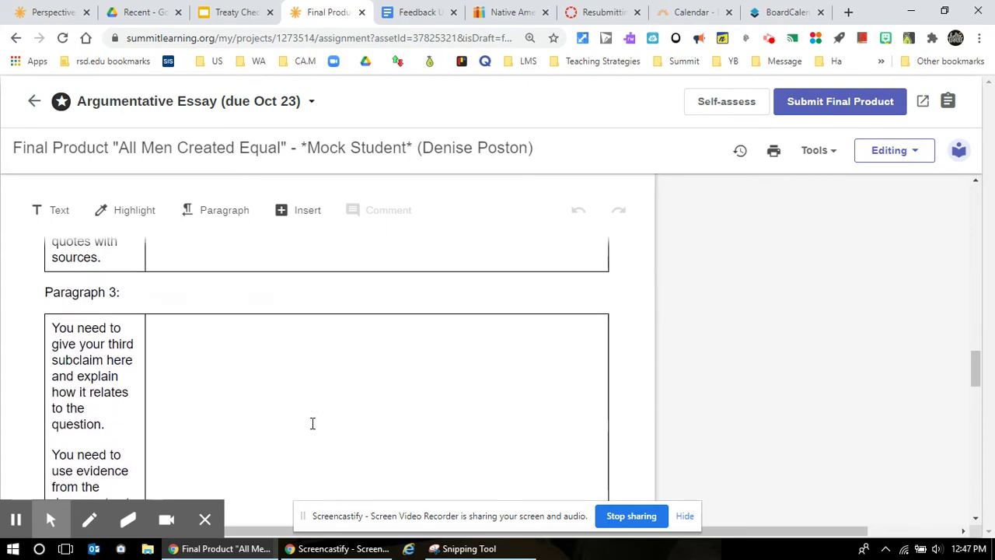
Step: Open the Google Form linked on the Resubmitting Summit Projects page and switch the form to editing mode
{"action": "left_click", "coordinate": [597, 22]}
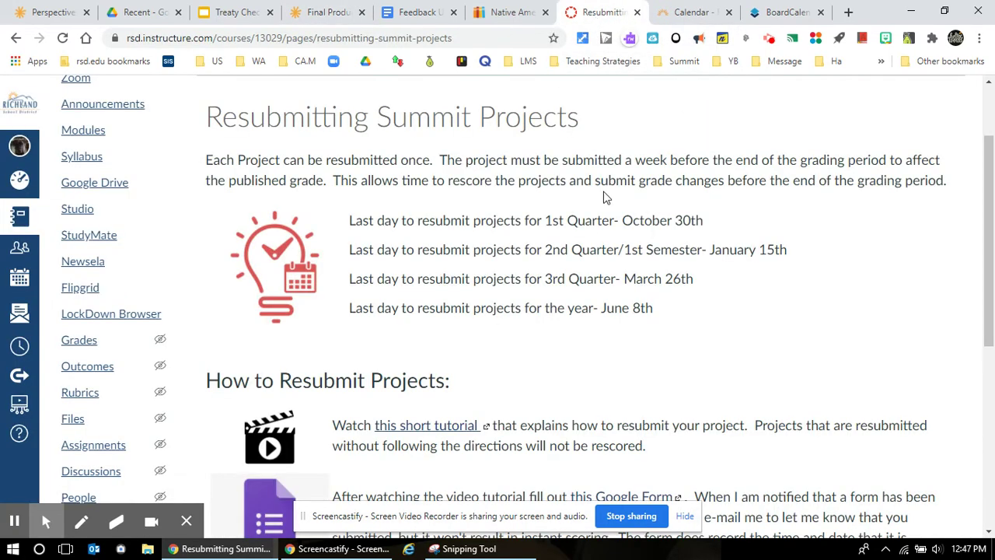
{"action": "left_click", "coordinate": [319, 13]}
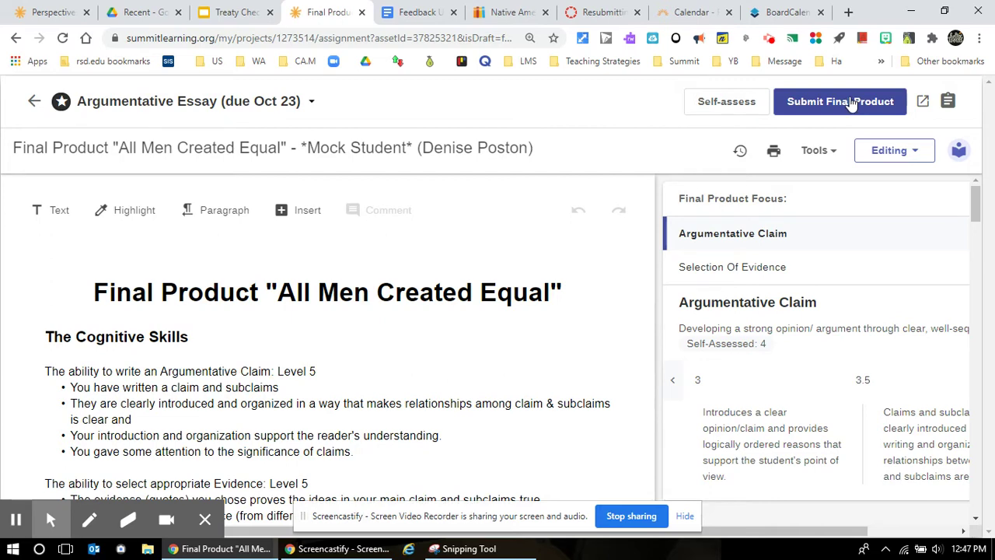
{"action": "left_click", "coordinate": [594, 14]}
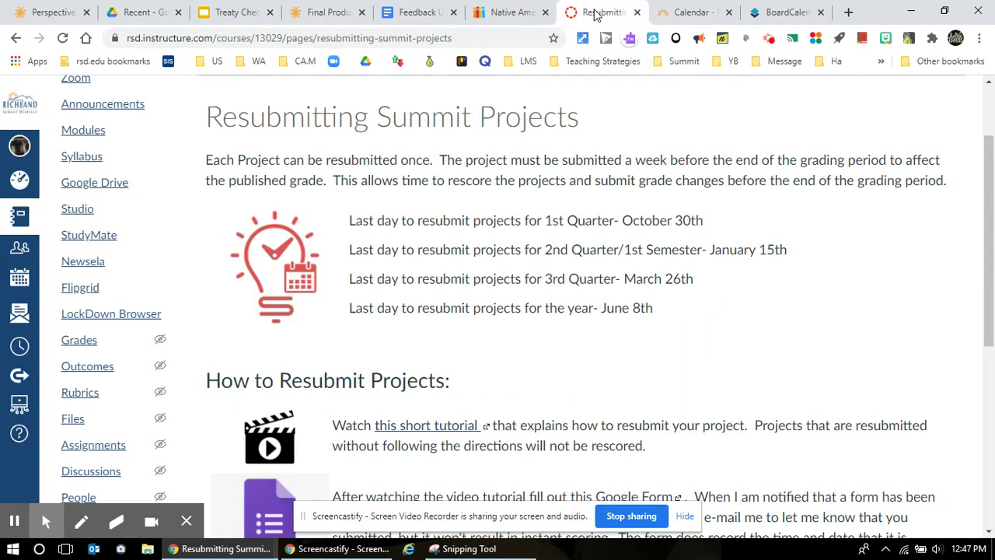
{"action": "scroll", "coordinate": [551, 214], "scroll_direction": "down", "scroll_amount": 3}
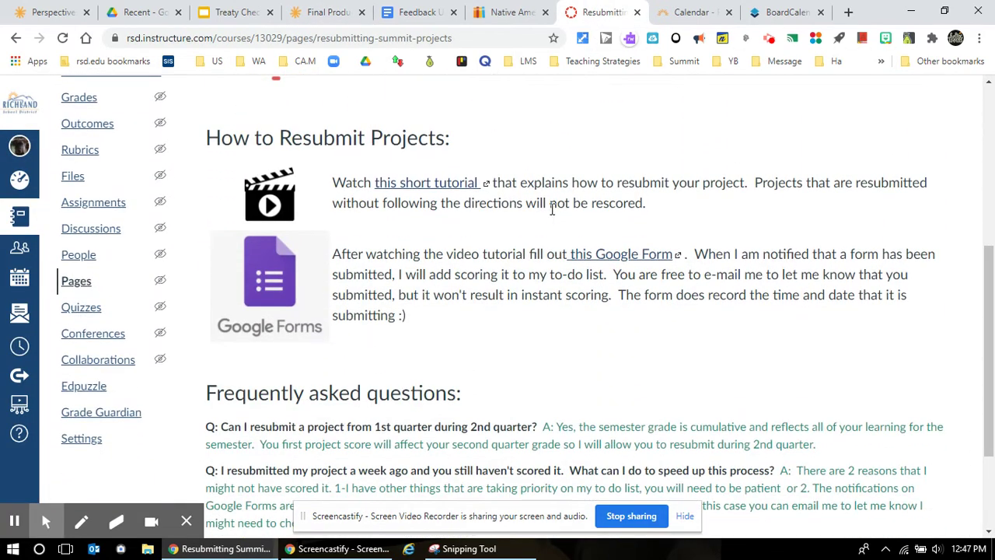
{"action": "left_click", "coordinate": [633, 256]}
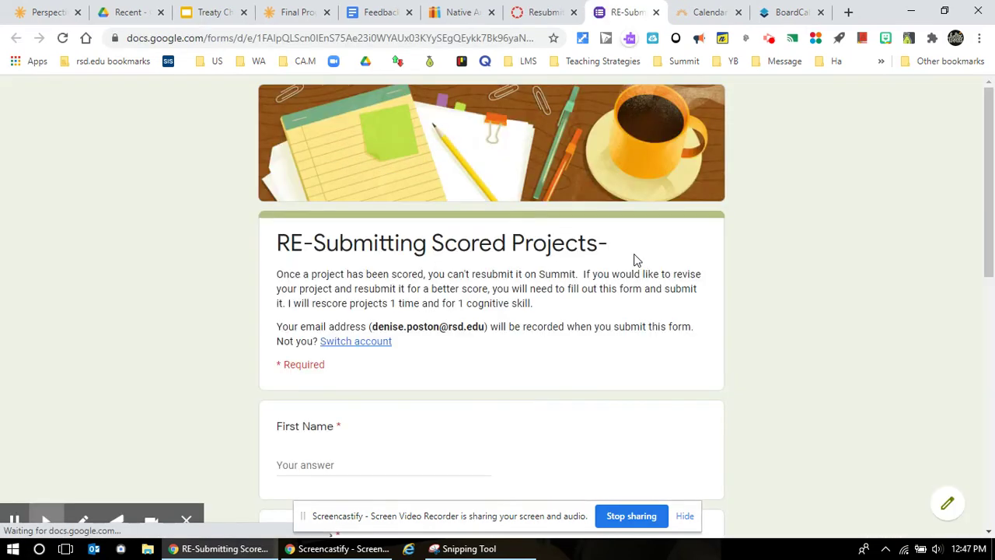
{"action": "left_click", "coordinate": [949, 506]}
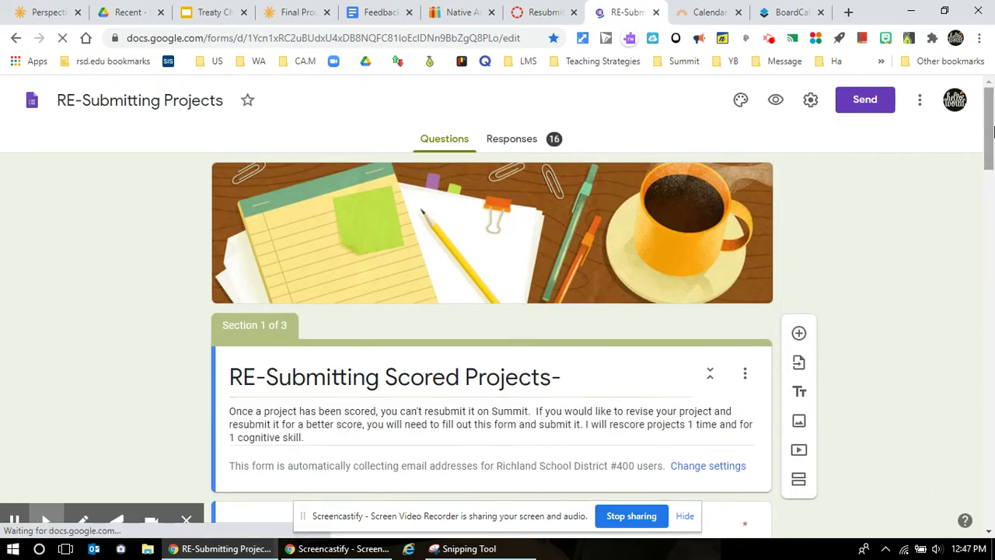
Step: Review the form's Section 1 questions and the Section 2 question about late or incomplete projects
{"action": "left_click_drag", "start_coordinate": [992, 128], "coordinate": [992, 205]}
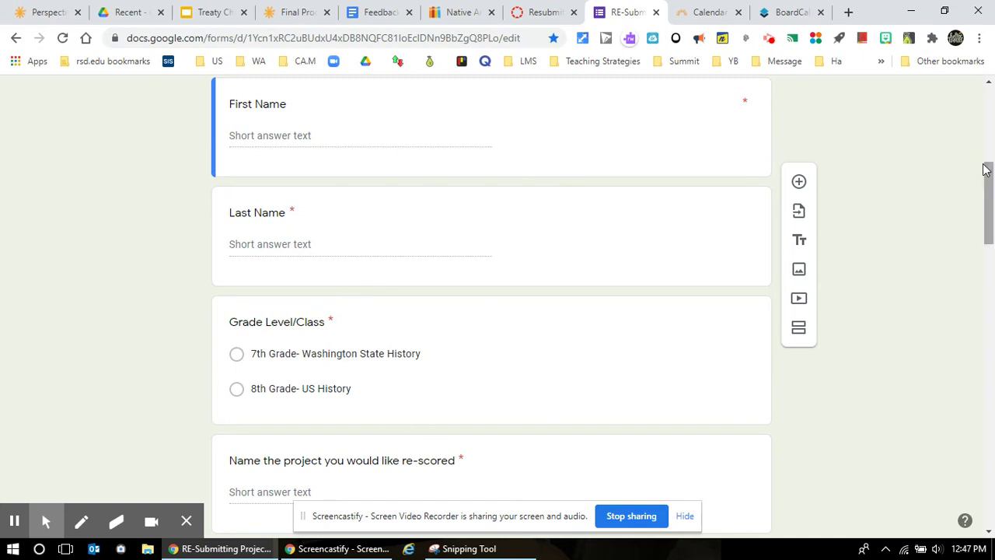
{"action": "left_click_drag", "start_coordinate": [986, 170], "coordinate": [989, 236]}
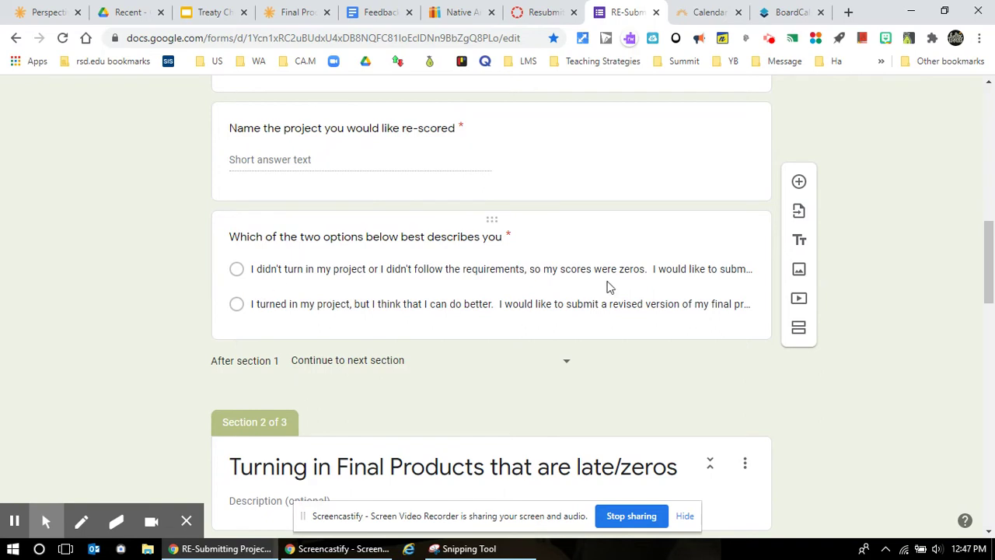
{"action": "left_click_drag", "start_coordinate": [988, 233], "coordinate": [990, 299]}
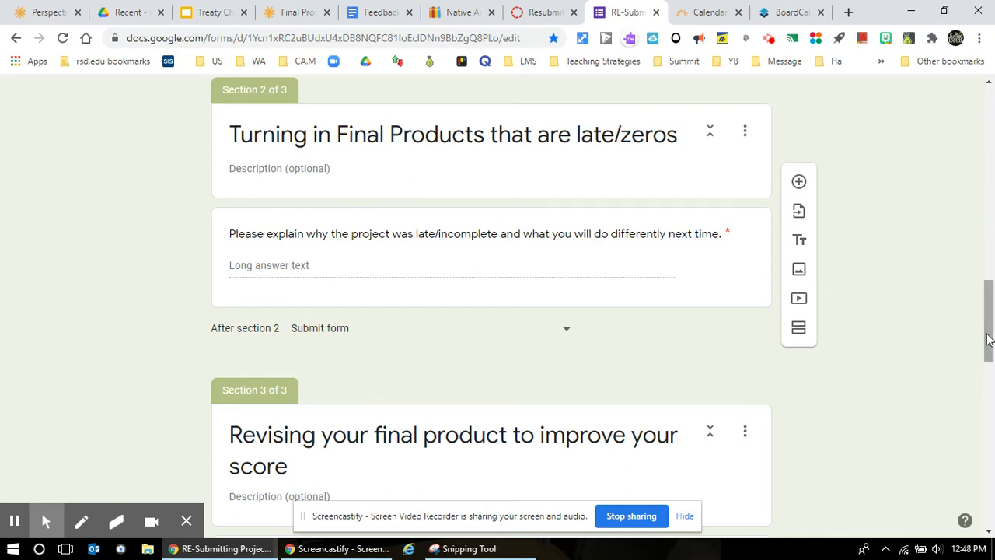
{"action": "left_click_drag", "start_coordinate": [987, 335], "coordinate": [987, 281]}
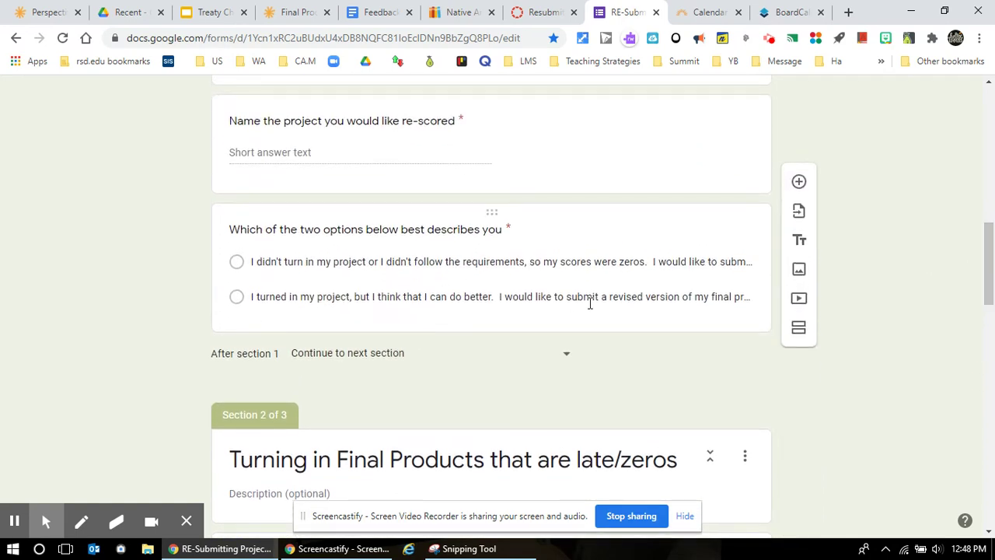
{"action": "left_click", "coordinate": [991, 234]}
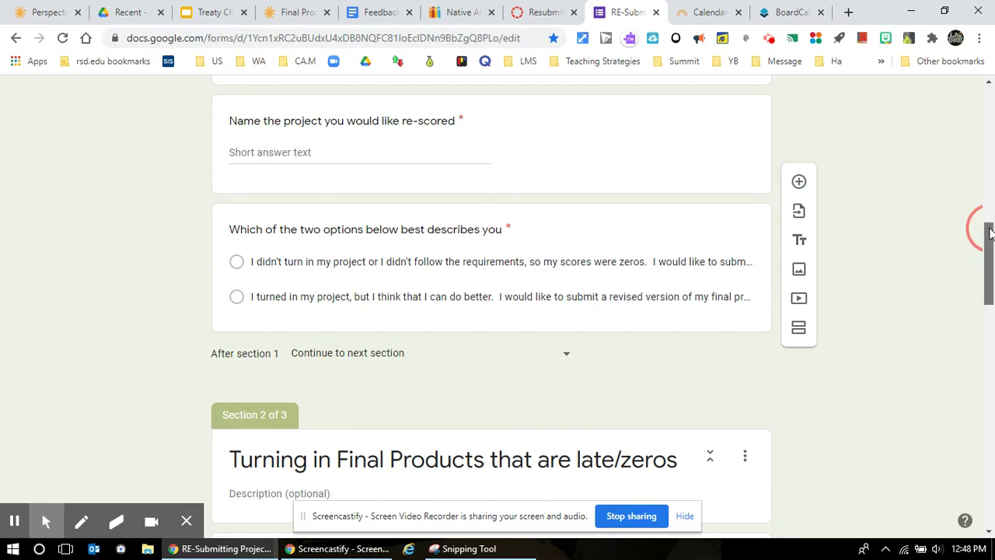
Step: Review the Section 3 questions on revising a final product, including the cognitive skill and bolded revisions
{"action": "left_click_drag", "start_coordinate": [991, 233], "coordinate": [990, 349]}
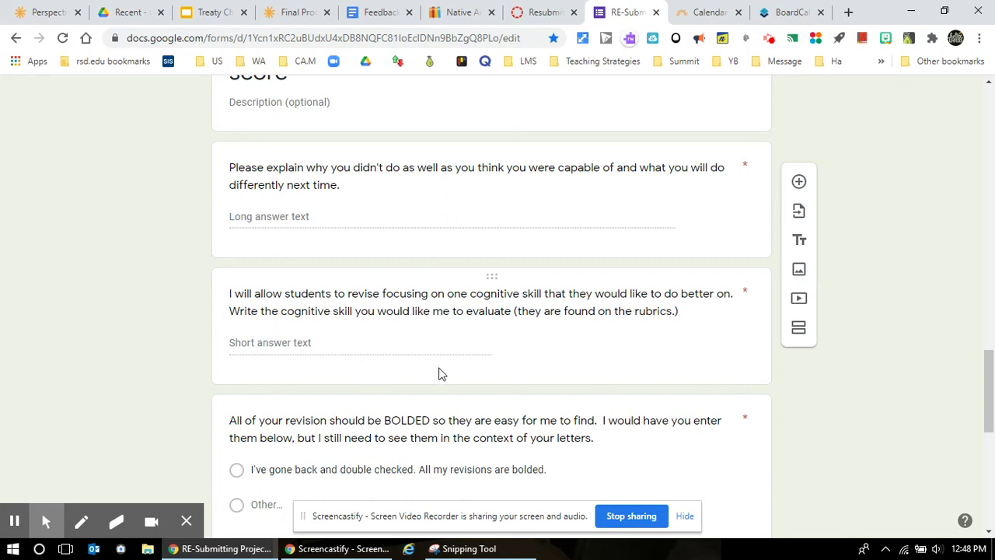
{"action": "scroll", "coordinate": [439, 374], "scroll_direction": "down", "scroll_amount": 1}
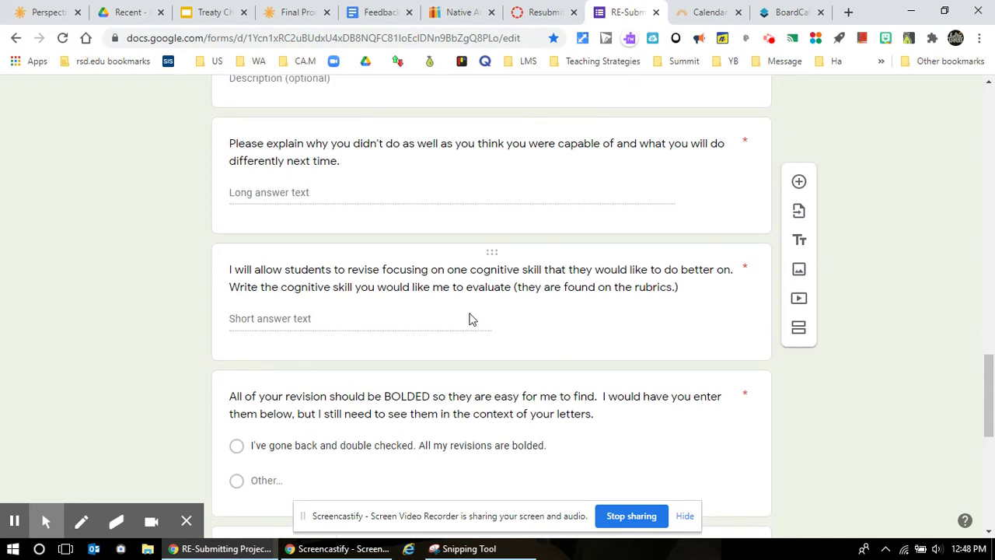
{"action": "scroll", "coordinate": [469, 318], "scroll_direction": "down", "scroll_amount": 3}
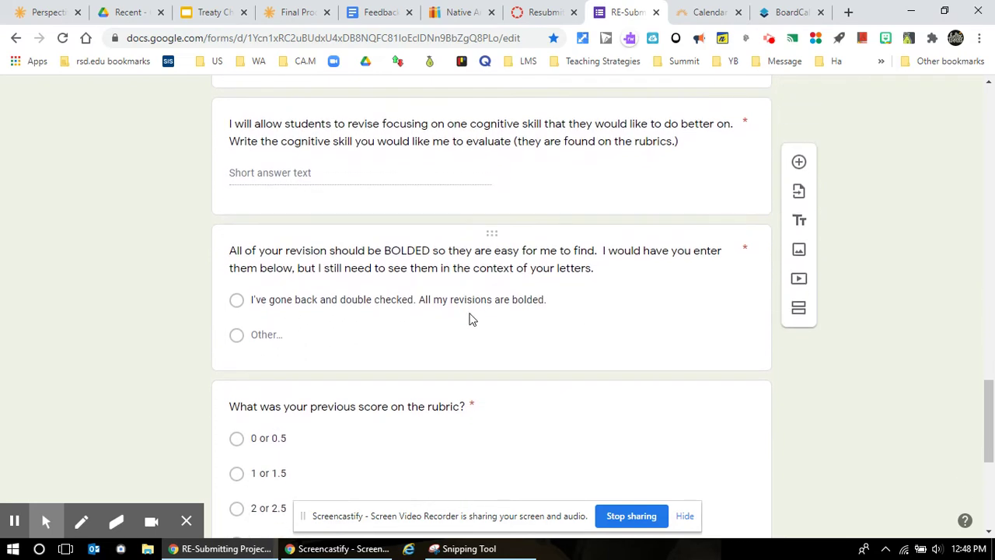
{"action": "scroll", "coordinate": [472, 319], "scroll_direction": "down", "scroll_amount": 1}
{"action": "left_click", "coordinate": [299, 239]}
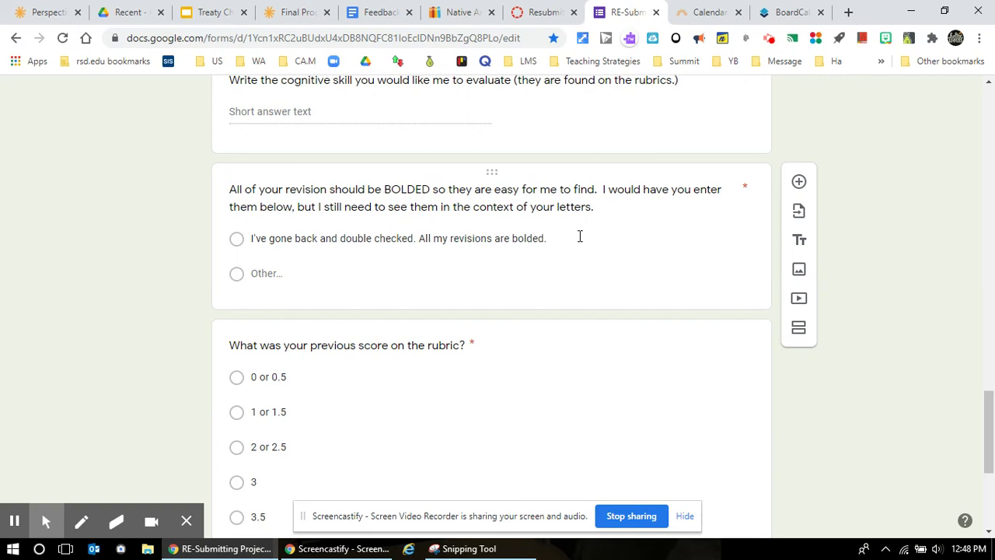
Step: Review the form's questions on the previous rubric score and on justifying the new score with rubric language
{"action": "scroll", "coordinate": [331, 401], "scroll_direction": "down", "scroll_amount": 2}
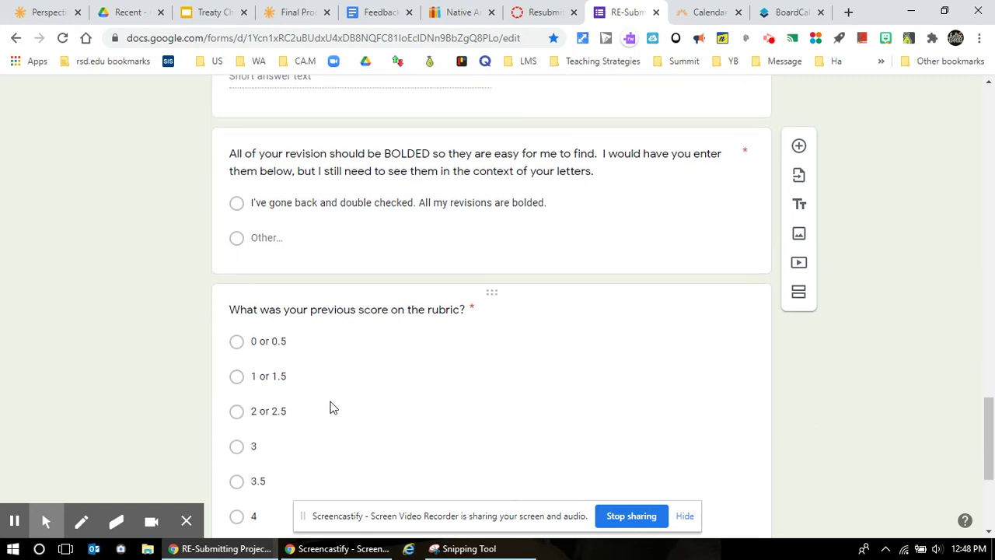
{"action": "scroll", "coordinate": [332, 401], "scroll_direction": "down", "scroll_amount": 2}
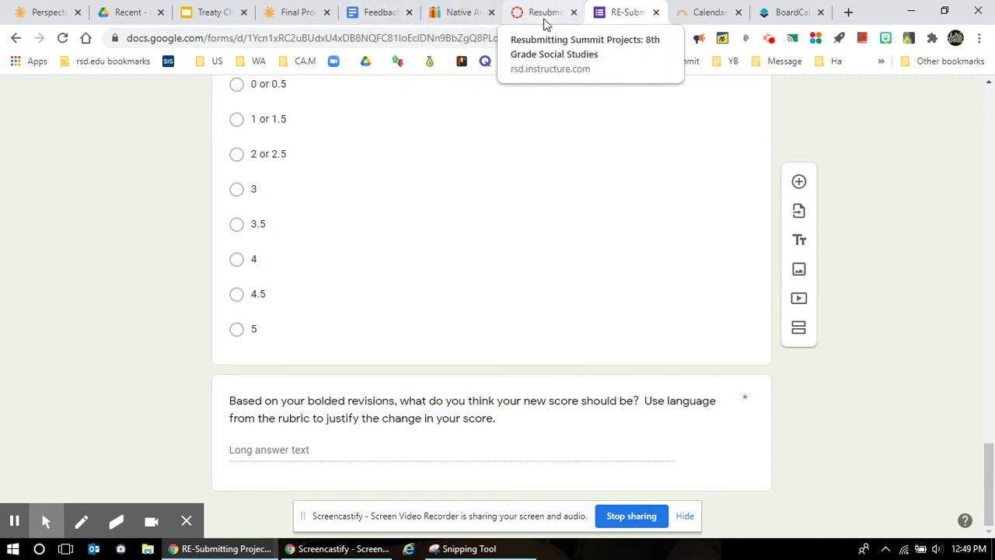
Step: Return to the Summit final product essay and view the Argumentative Claim rubric descriptors for levels 4 through 5
{"action": "left_click", "coordinate": [304, 12]}
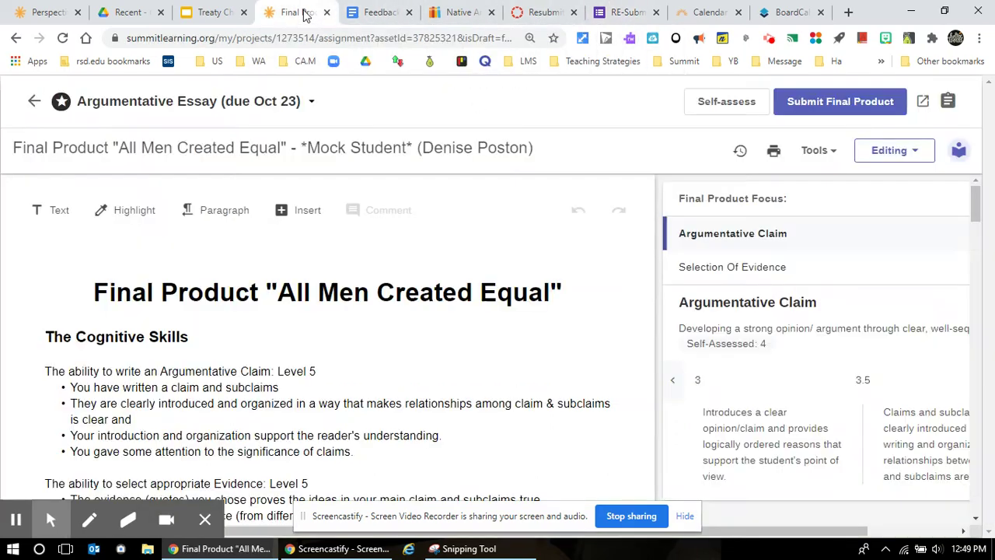
{"action": "scroll", "coordinate": [685, 355], "scroll_direction": "down", "scroll_amount": 3}
{"action": "scroll", "coordinate": [684, 355], "scroll_direction": "up", "scroll_amount": 1}
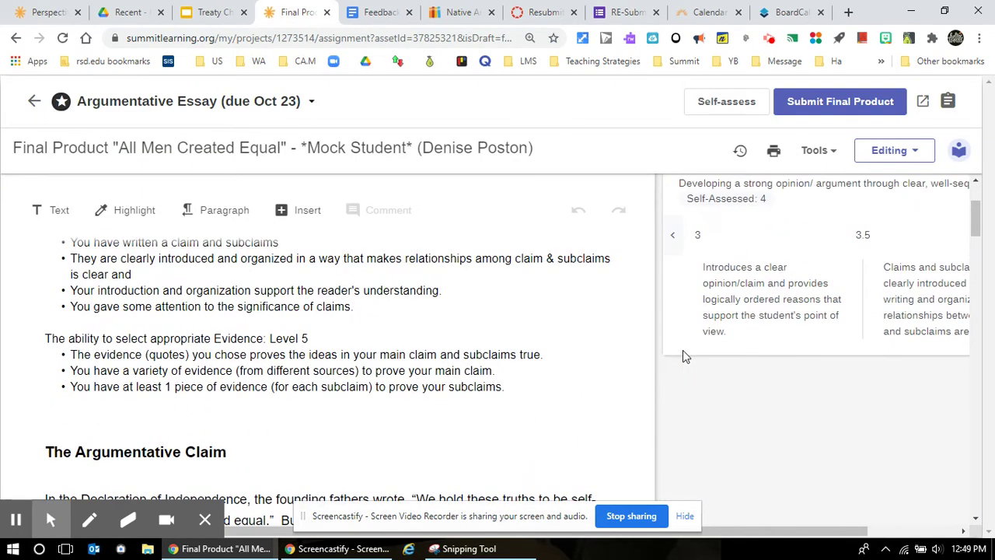
{"action": "left_click_drag", "start_coordinate": [782, 530], "coordinate": [890, 549]}
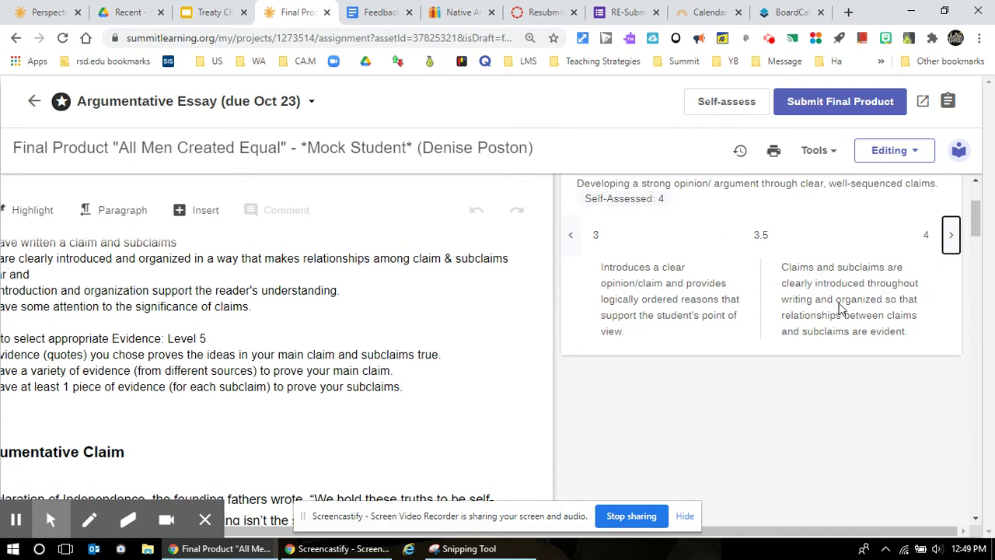
{"action": "left_click", "coordinate": [949, 243]}
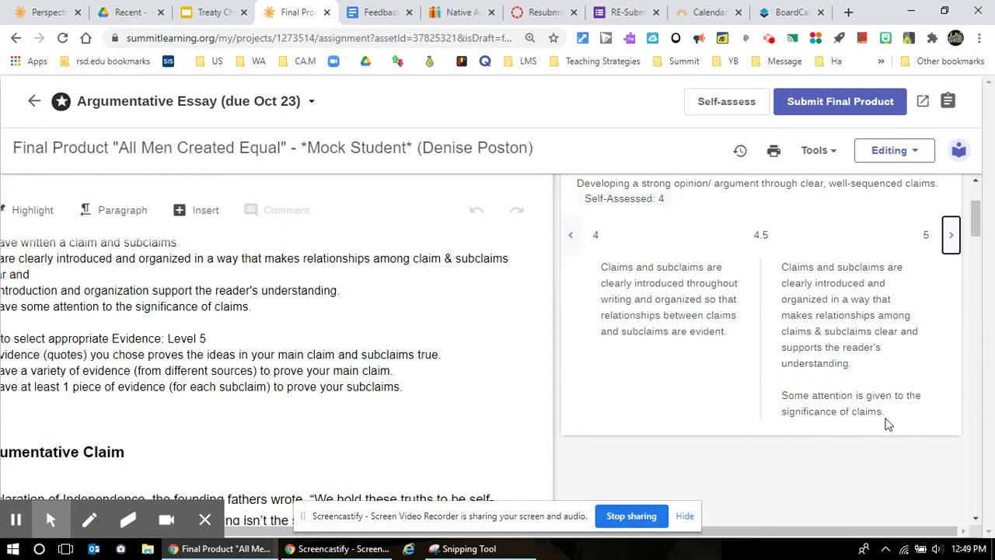
Step: Go back to the resubmission Google Form and select the question asking students to justify their new score
{"action": "left_click", "coordinate": [381, 14]}
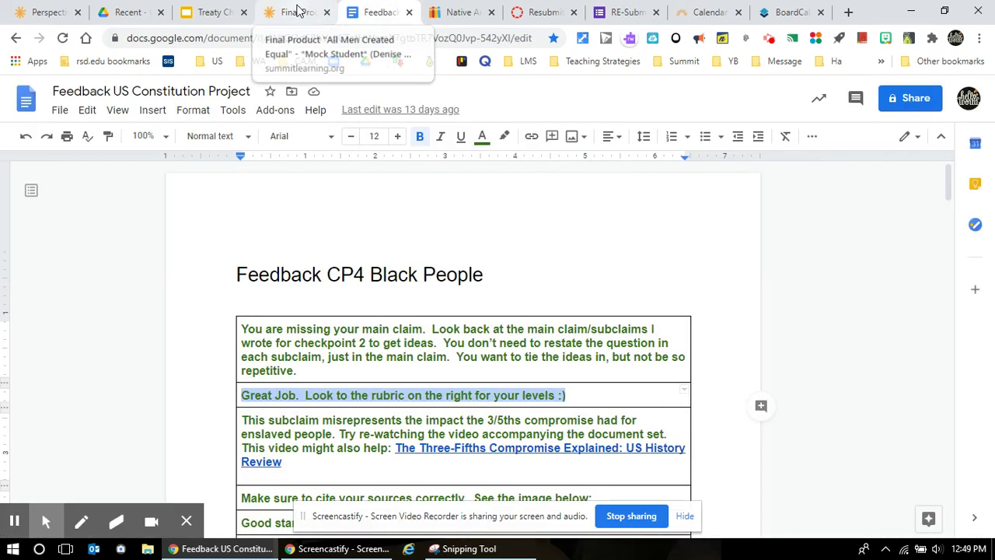
{"action": "left_click", "coordinate": [614, 15]}
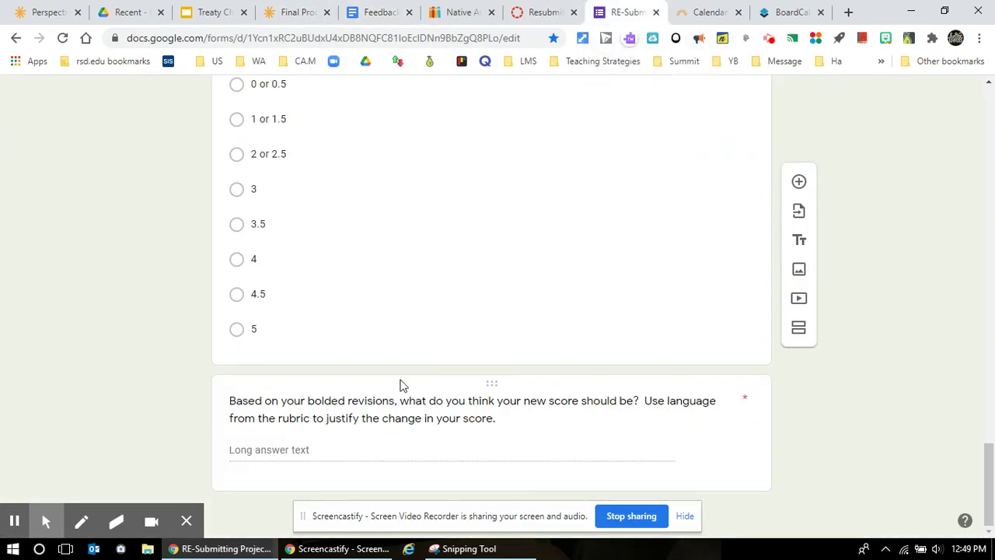
{"action": "left_click", "coordinate": [277, 451]}
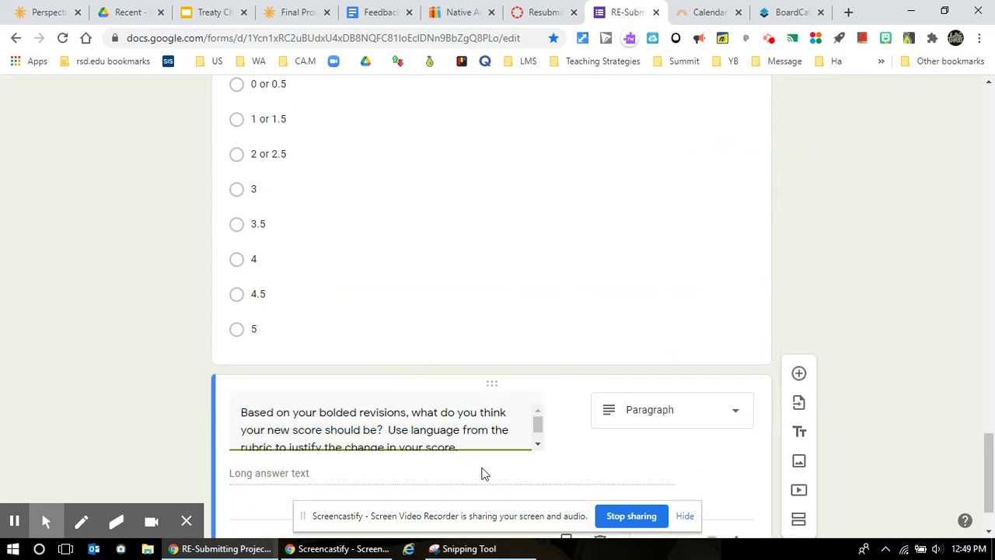